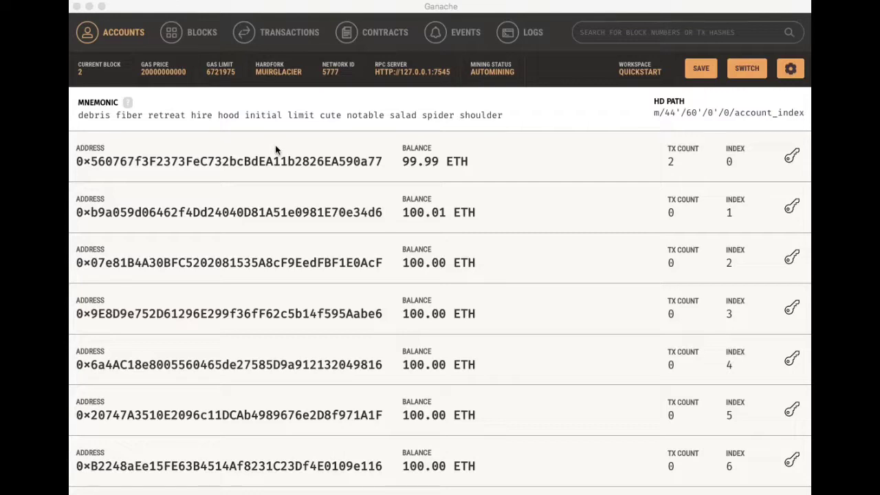
Step: Examine the first account's balance and the addresses of the accounts below it in the accounts list
left_click_drag(391, 163, 491, 171)
left_click(491, 168)
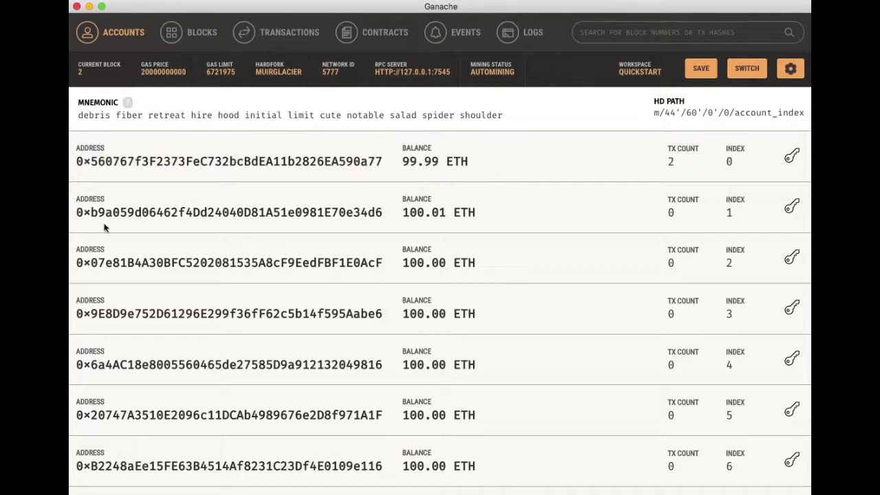
left_click_drag(77, 213, 278, 410)
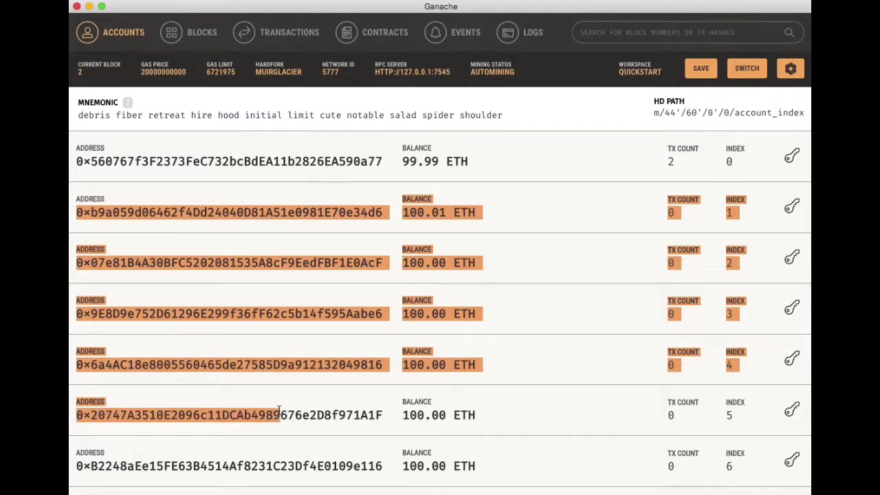
left_click(305, 411)
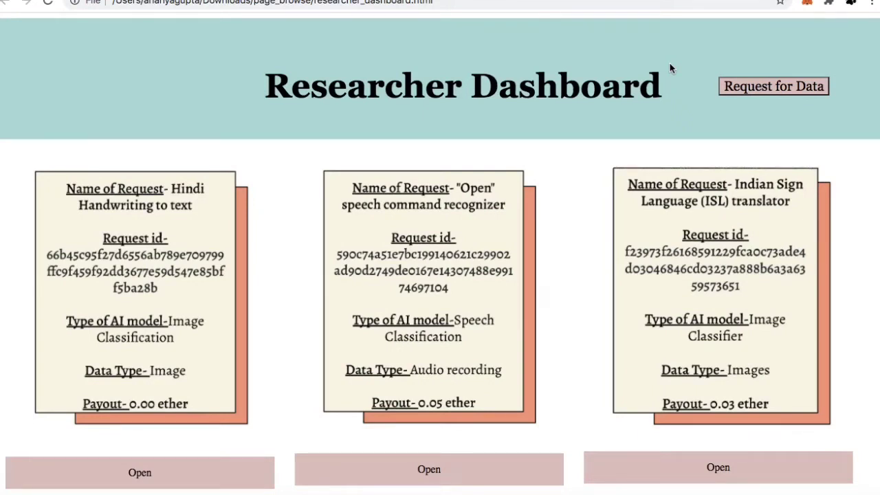
Step: Switch to the Researcher Dashboard in Chrome and check the AI Researcher account's balance in the MetaMask wallet
left_click(808, 2)
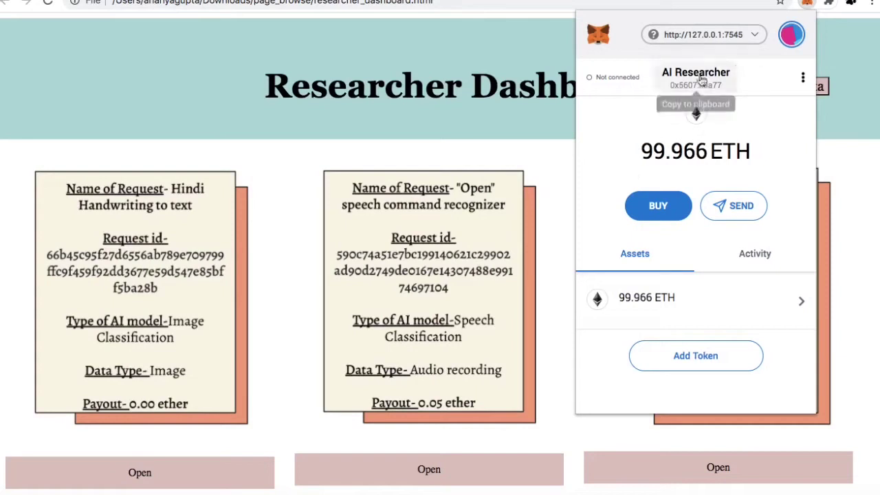
left_click(527, 100)
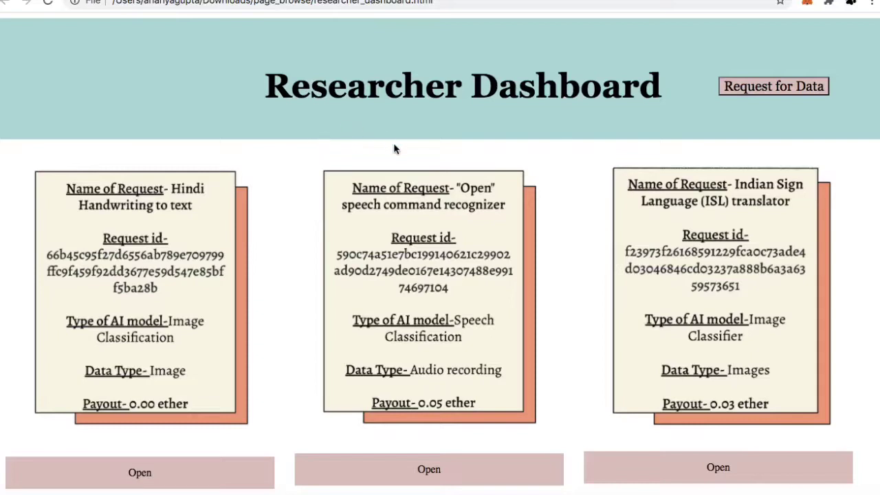
Step: Open the "Open" speech command recognizer request and examine its request id, credit score column and first sender's address
left_click(428, 481)
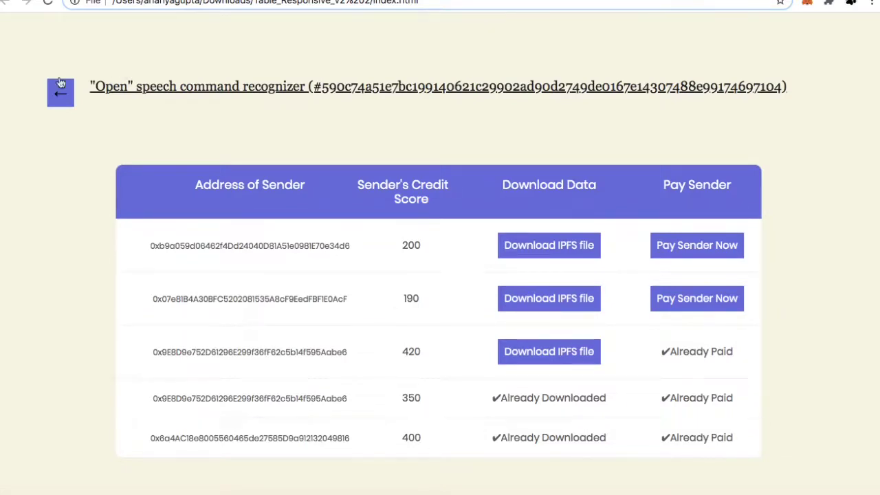
left_click_drag(89, 85, 782, 83)
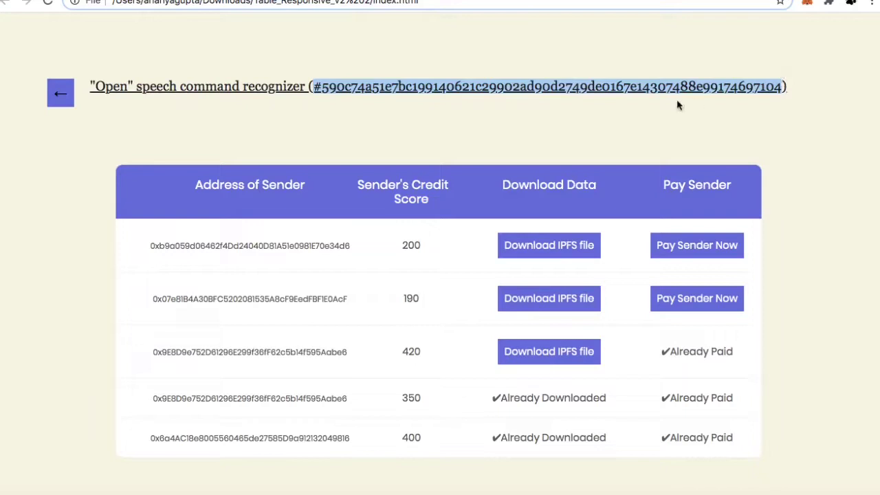
left_click(621, 119)
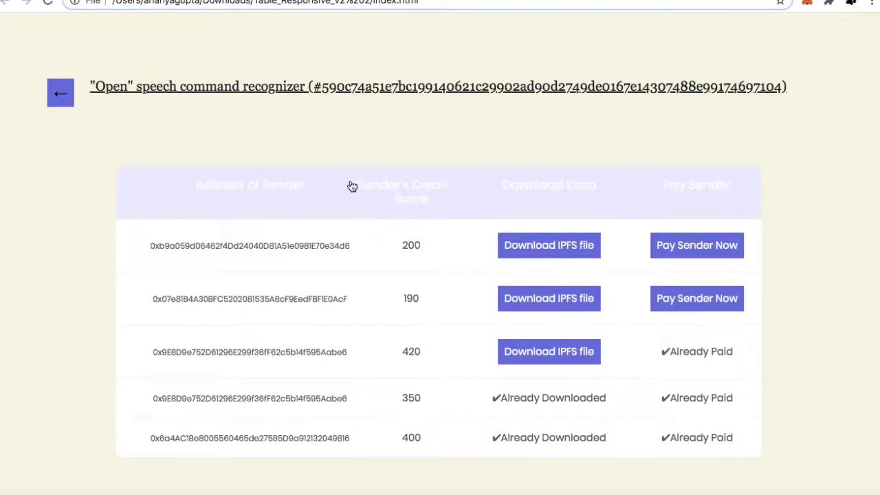
left_click_drag(352, 184, 462, 203)
left_click(437, 116)
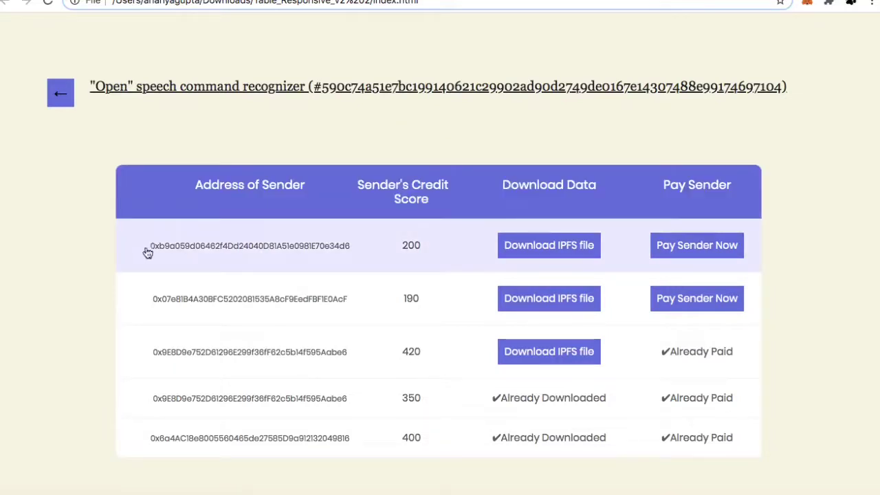
left_click_drag(149, 247, 213, 246)
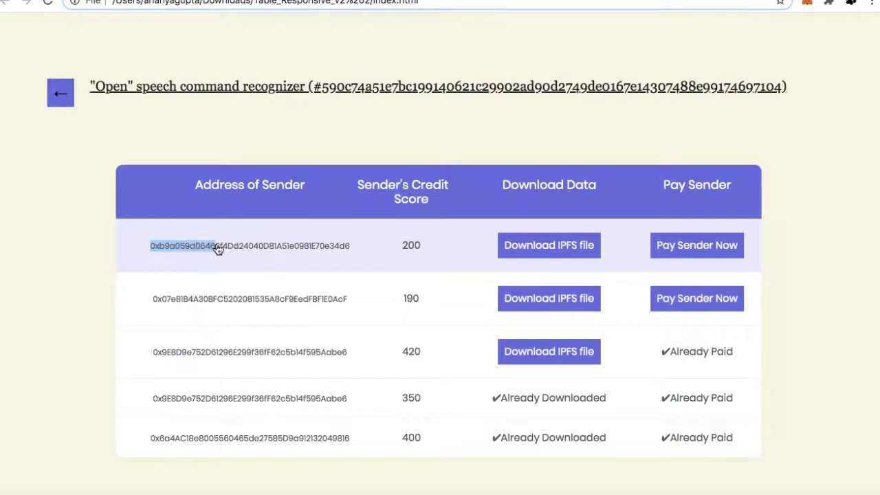
left_click(321, 134)
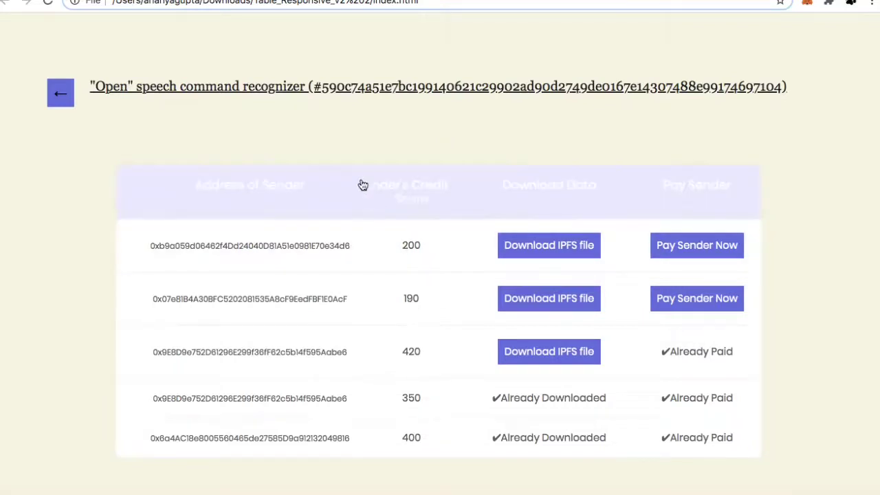
Step: Examine the senders' credit scores in the request's table, focusing on the first sender's score
left_click_drag(363, 190, 447, 205)
left_click(419, 131)
left_click_drag(358, 191, 428, 206)
left_click(422, 133)
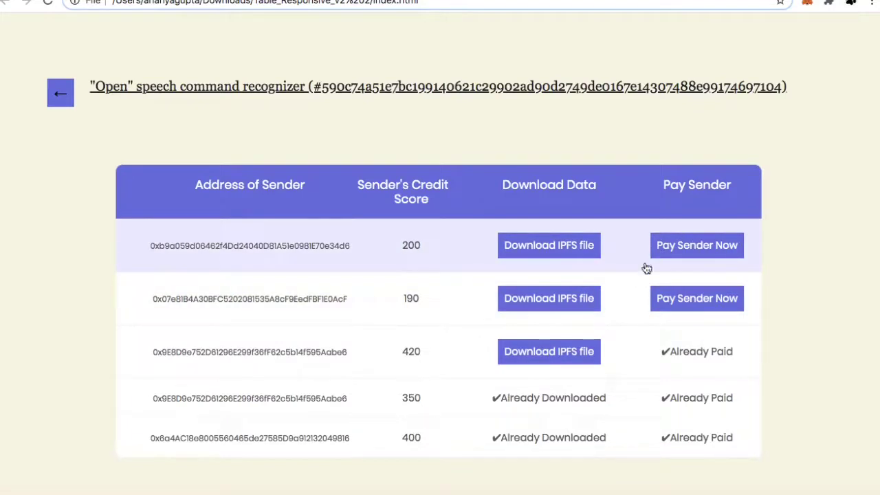
left_click(417, 250)
left_click_drag(417, 246, 398, 246)
left_click(440, 125)
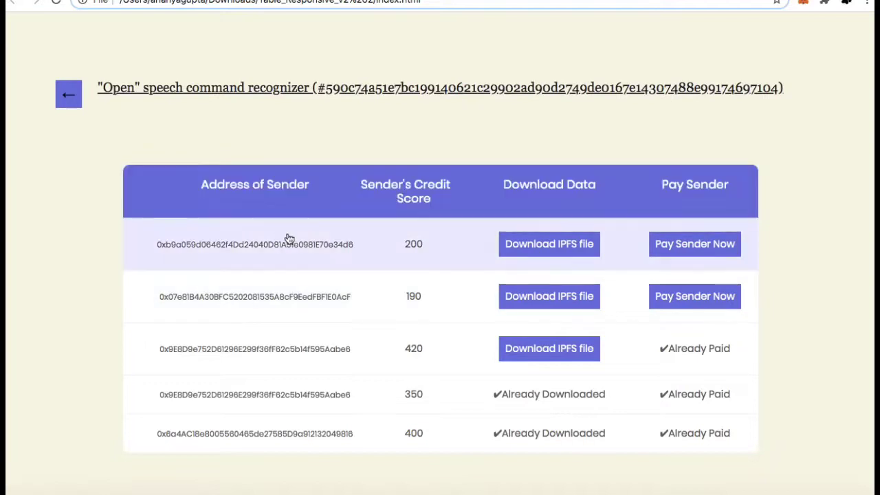
Step: Go back to the Researcher Dashboard and start a new request for data named "Grit Parity"
left_click(68, 94)
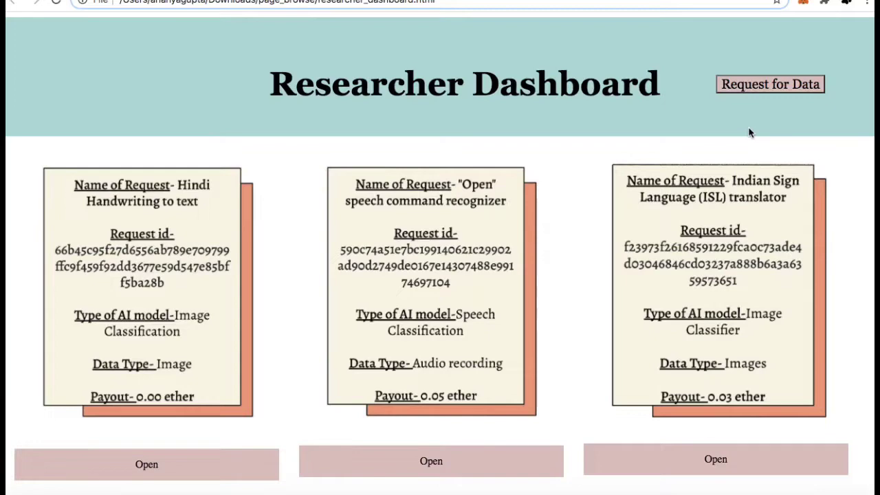
left_click(764, 90)
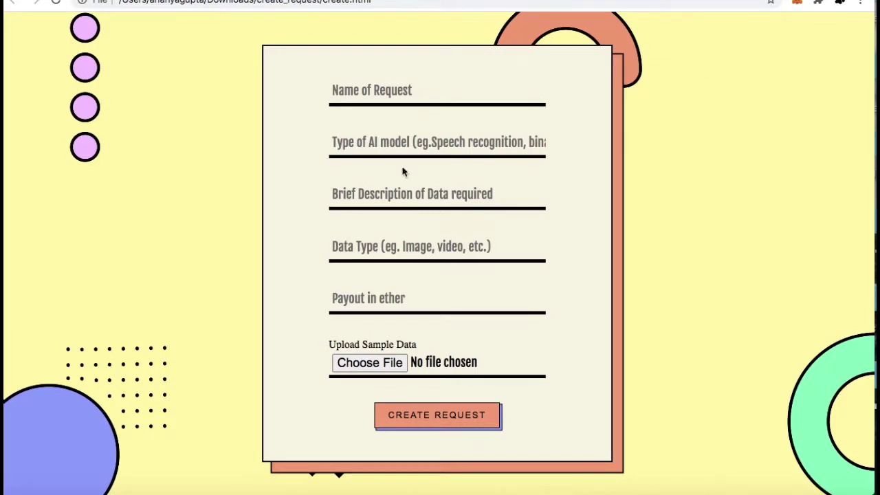
left_click(412, 92)
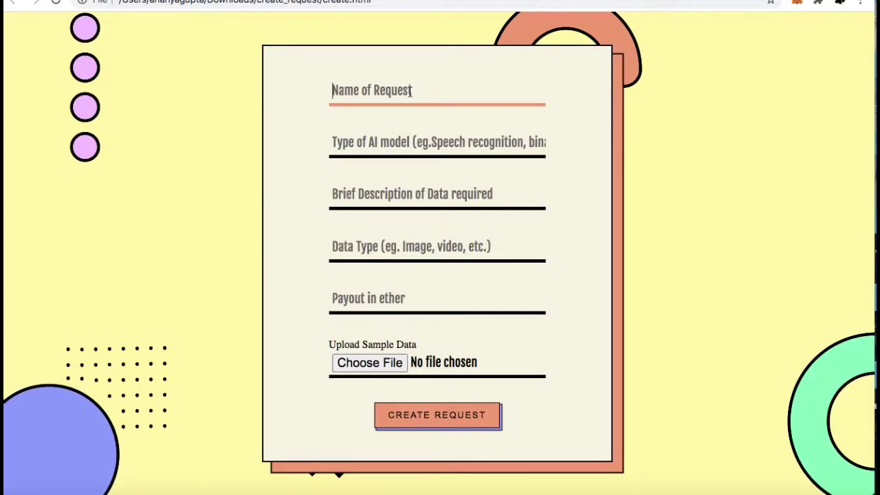
type("G")
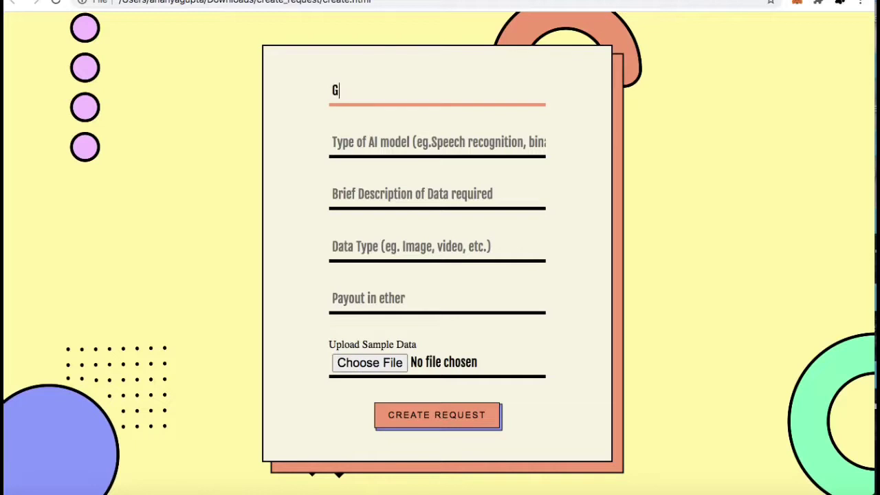
type("rit Parity")
Step: Set the request's type of AI model to "Binary Image Classifier"
left_click(332, 143)
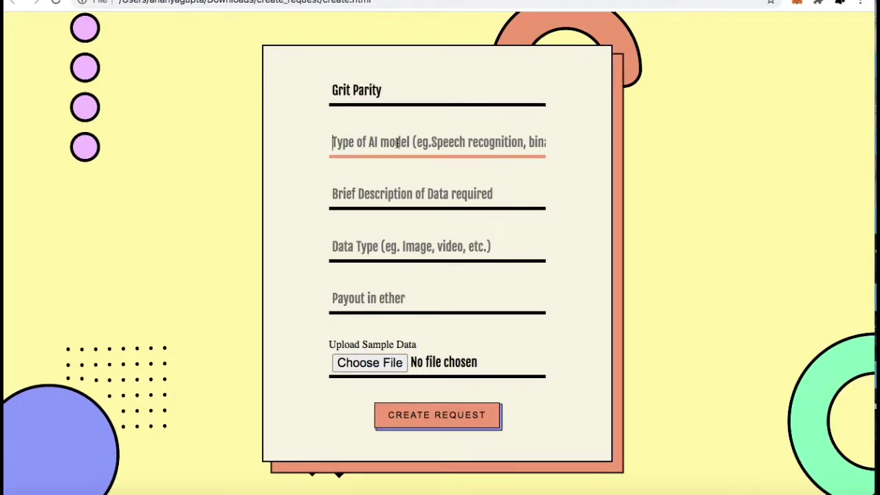
type("Binary I")
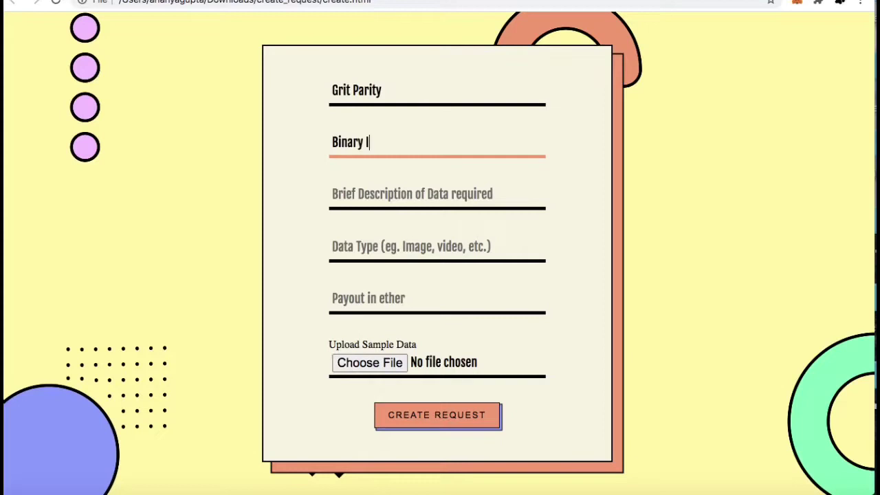
type("mage Classi")
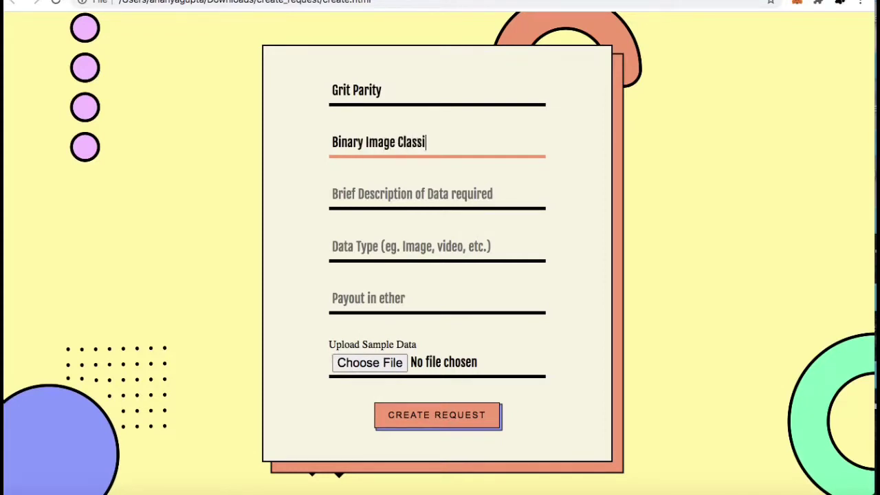
type("fier")
Step: Describe the required data as "Male and female cartoon illustration in Indian State Board or NCERT textbooks"
left_click(391, 193)
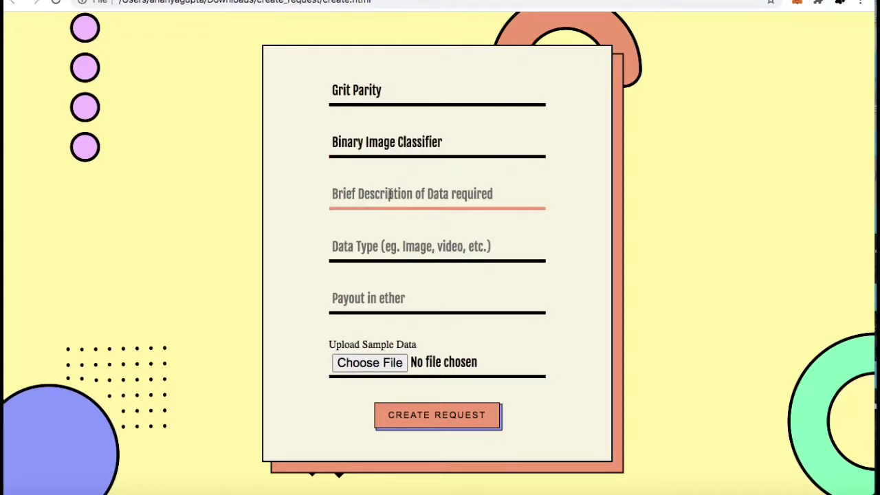
type("Male and f")
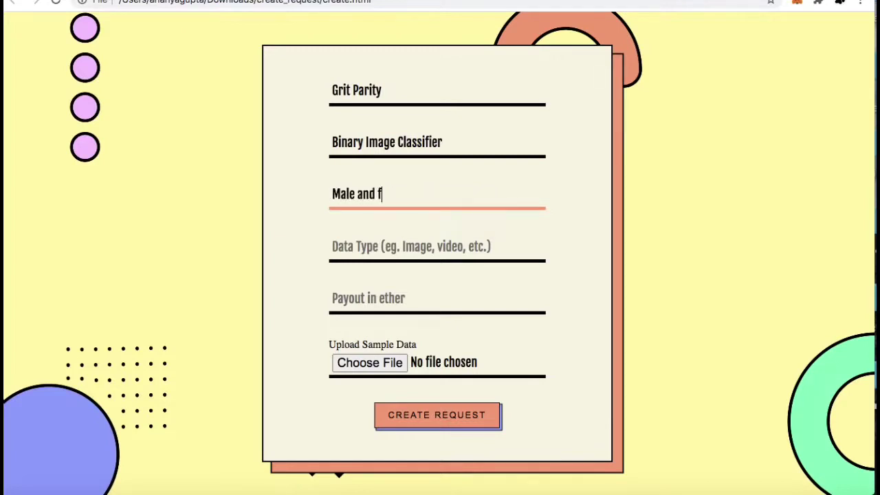
type("emale carto")
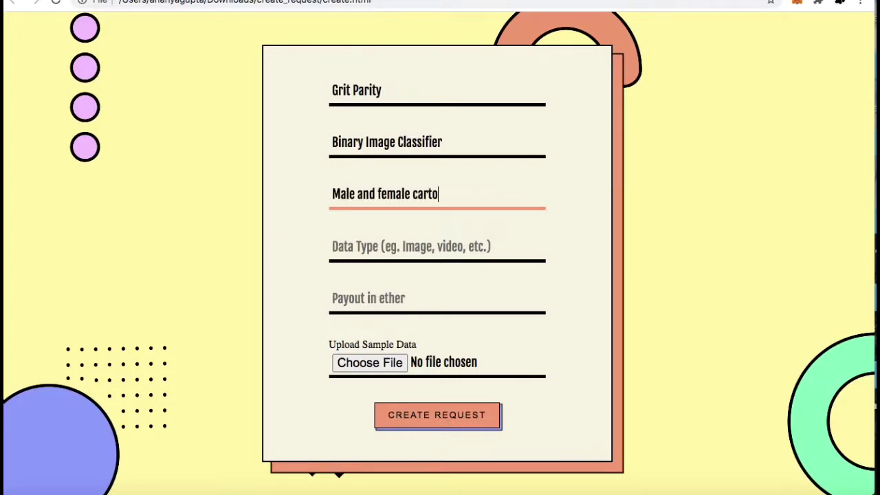
type("on illustr")
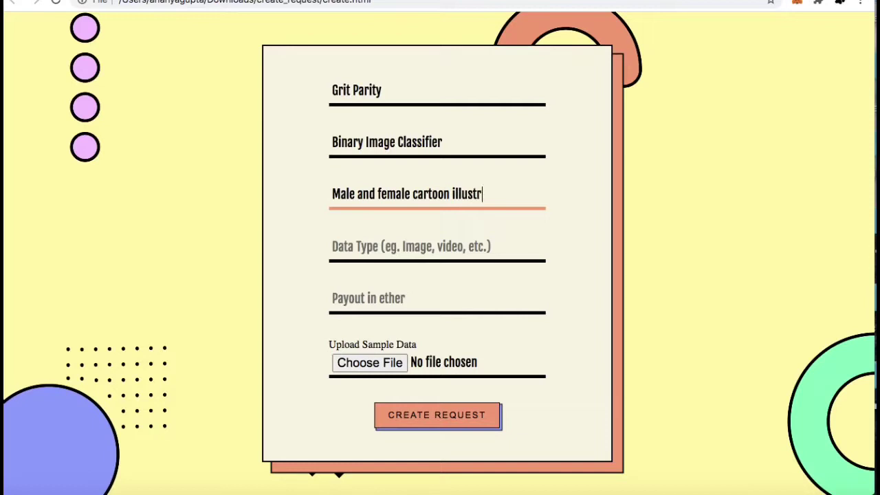
type("ation in Ind")
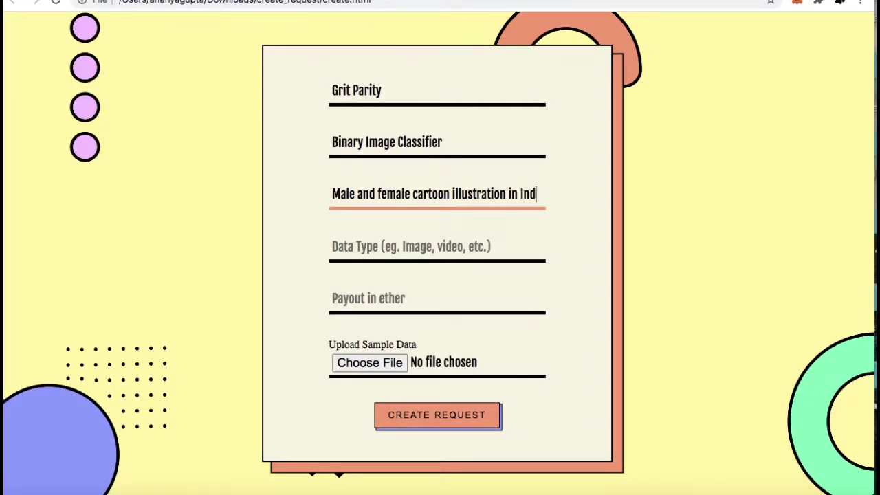
type("ian State board")
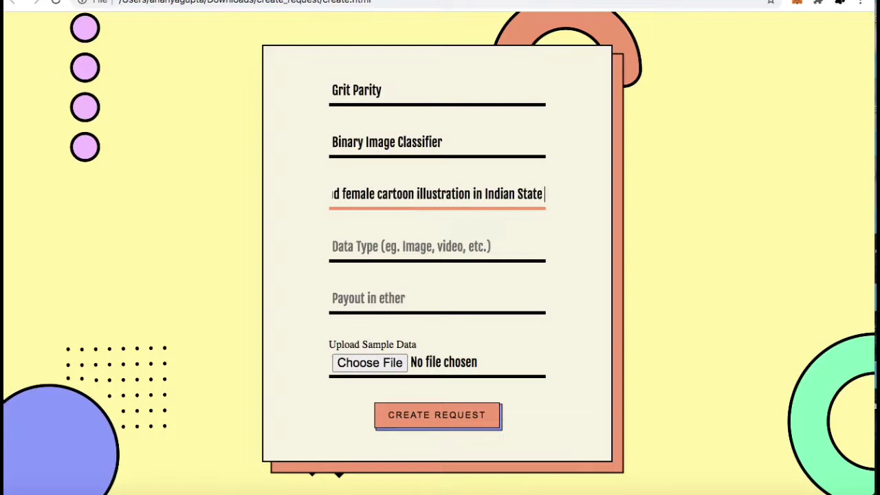
key("BackSpace")
key("BackSpace")
key("BackSpace")
key("BackSpace")
key("BackSpace")
key("BackSpace")
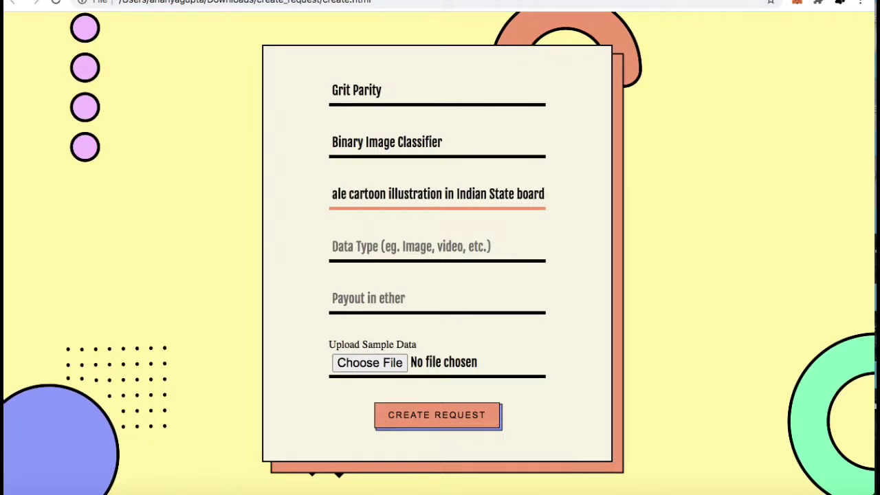
type("Board ")
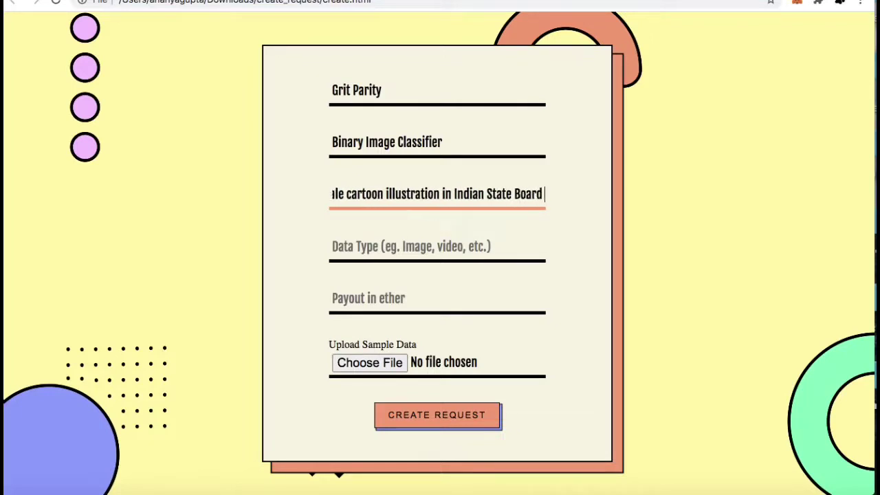
type("or NCER")
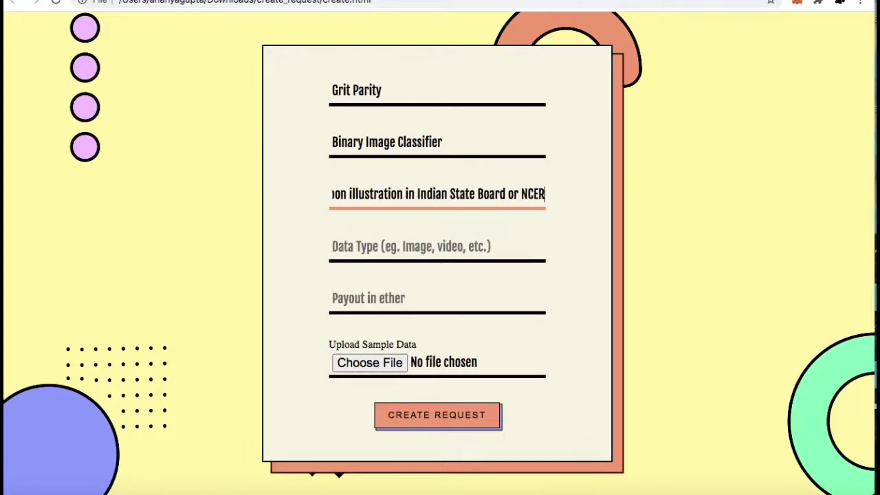
type("T tectb")
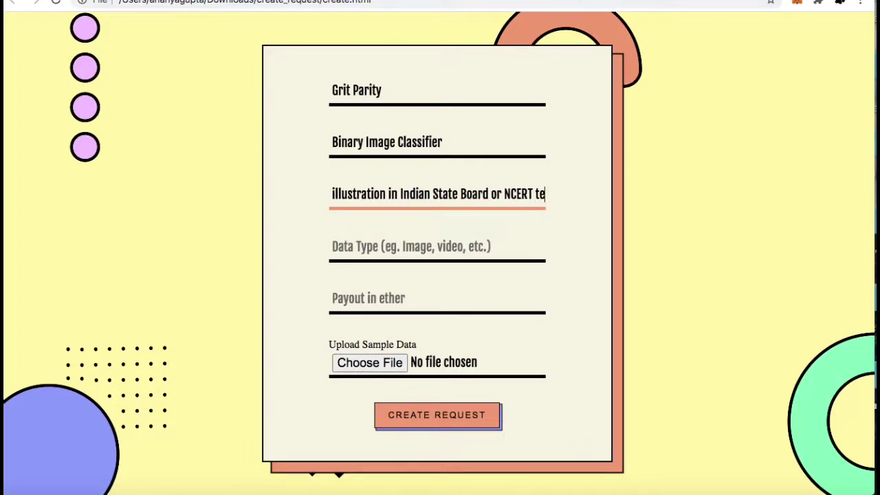
key("BackSpace")
key("BackSpace")
type("tbooks")
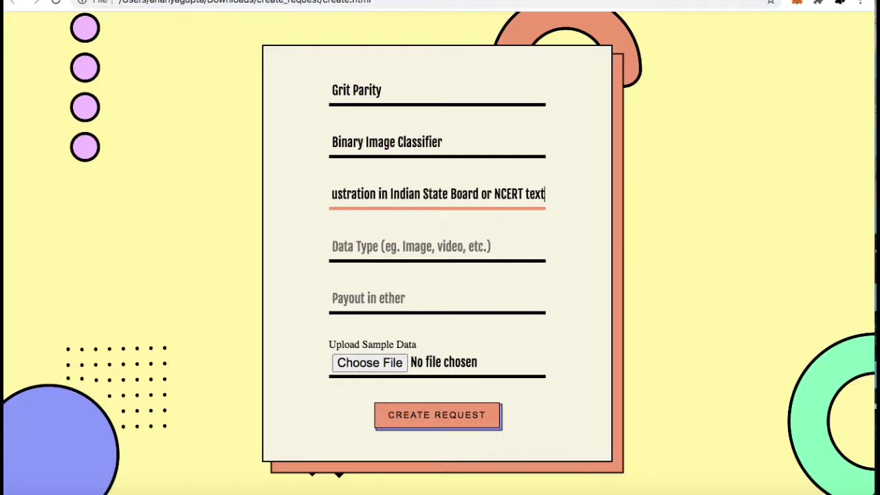
Step: Set the request's data type to "Images" and its payout to 0.01 ether
left_click(375, 256)
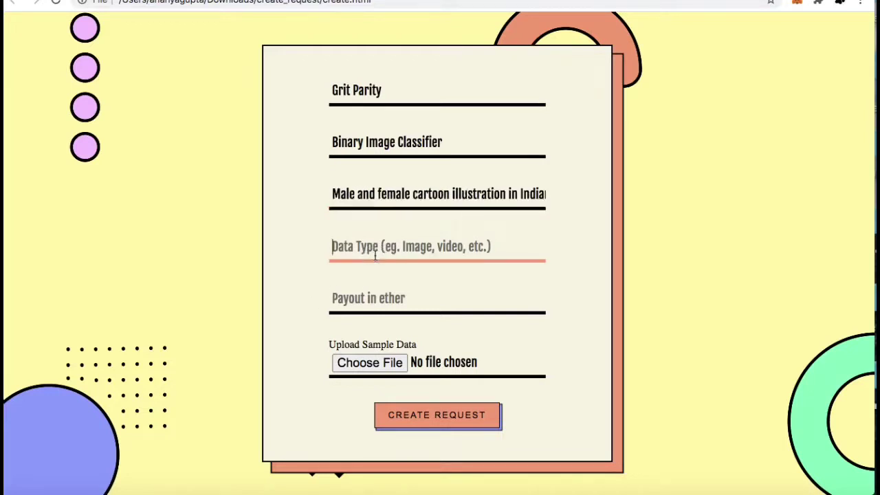
type("Images")
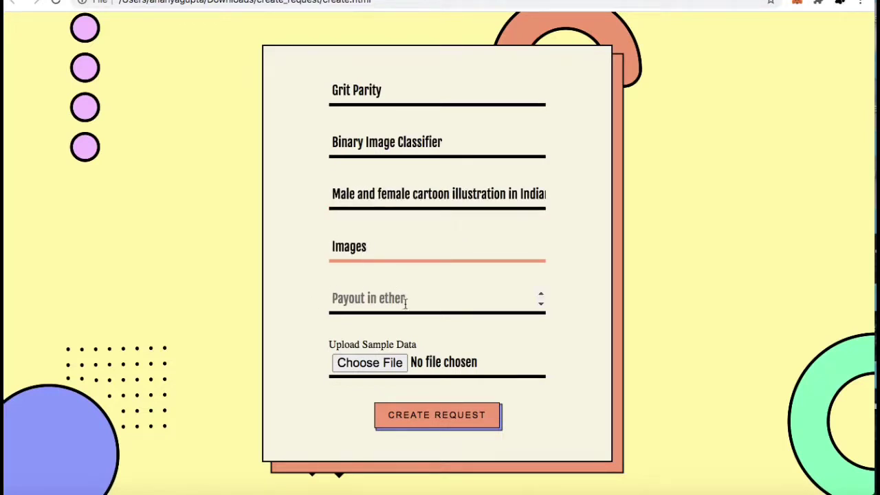
left_click(402, 299)
type("0")
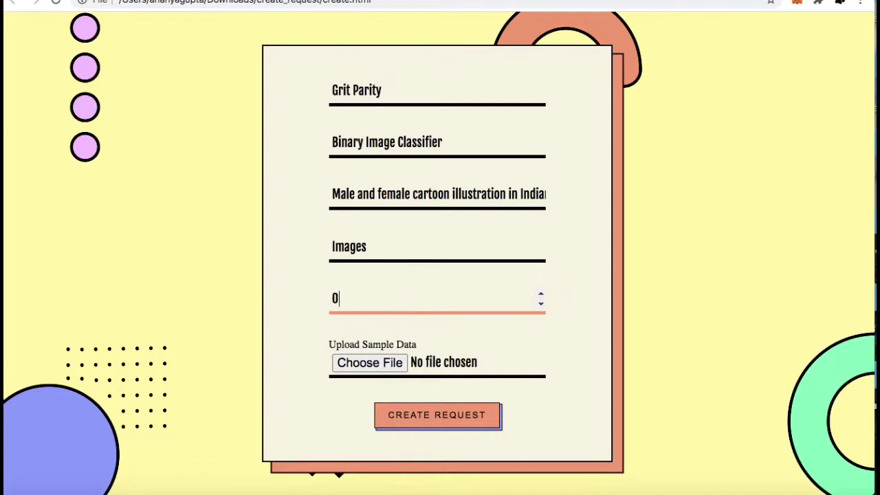
type("0")
type(".91")
key("BackSpace")
key("BackSpace")
type("01")
Step: Attach male_illust.png from Downloads as the sample data and create the Grit Parity request
left_click(377, 364)
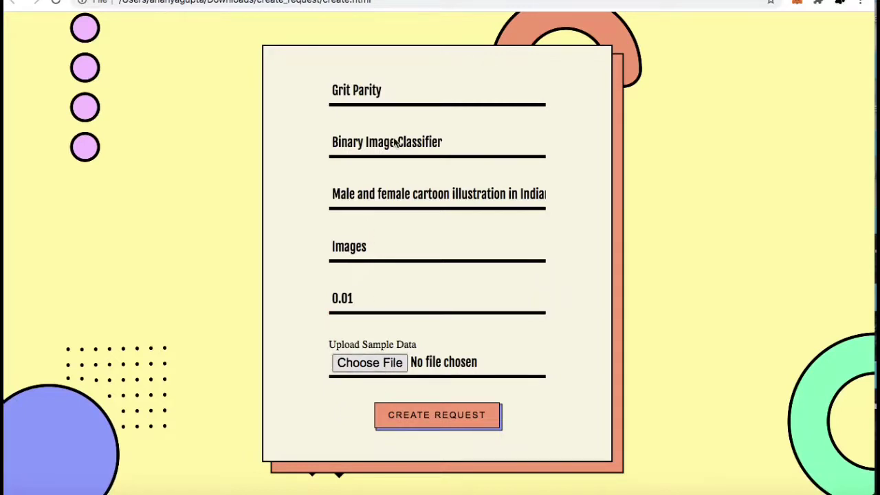
left_click(629, 22)
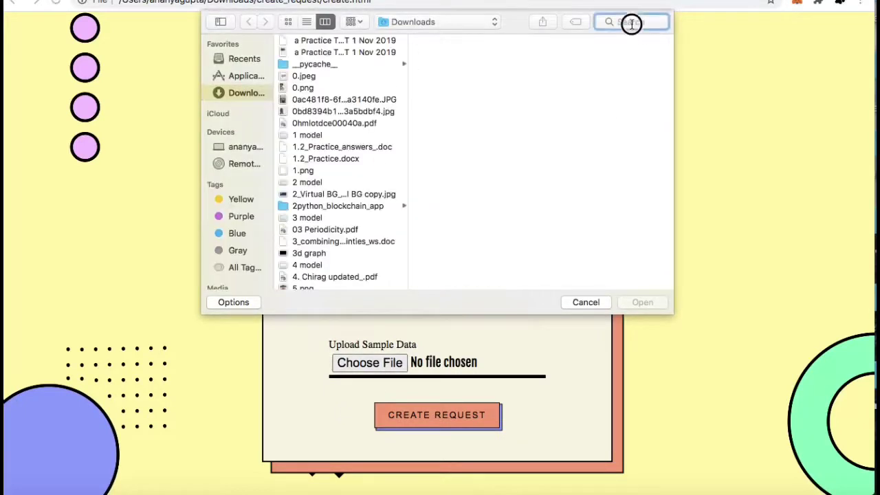
type("male")
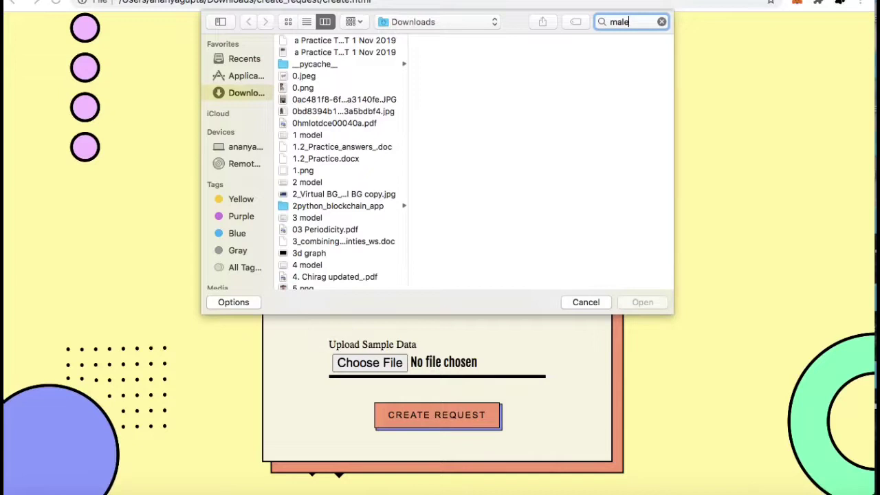
type("_illust")
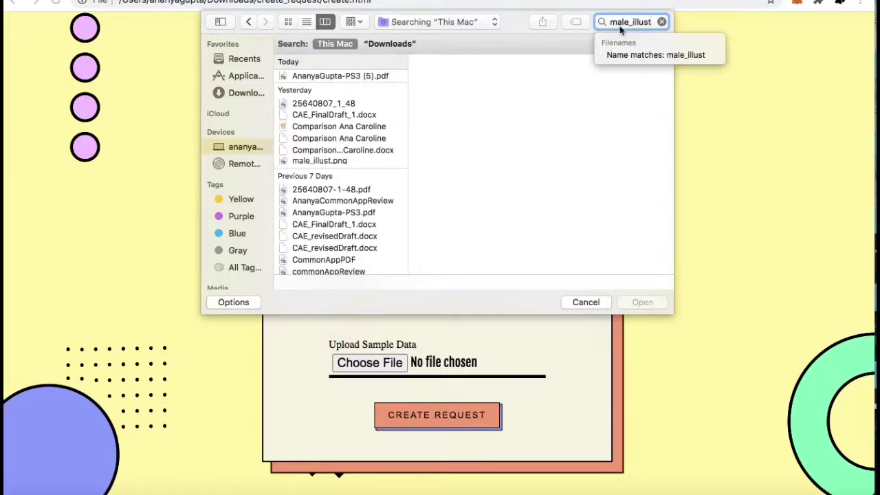
left_click(645, 53)
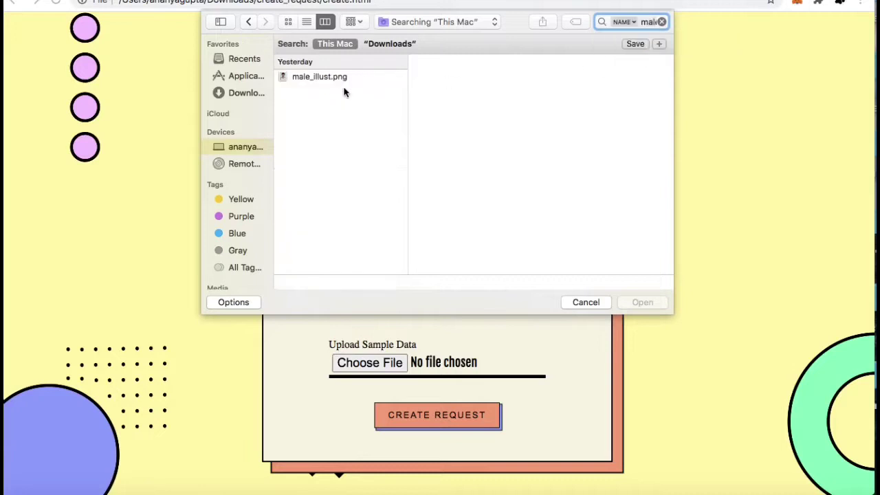
left_click(346, 77)
left_click(654, 307)
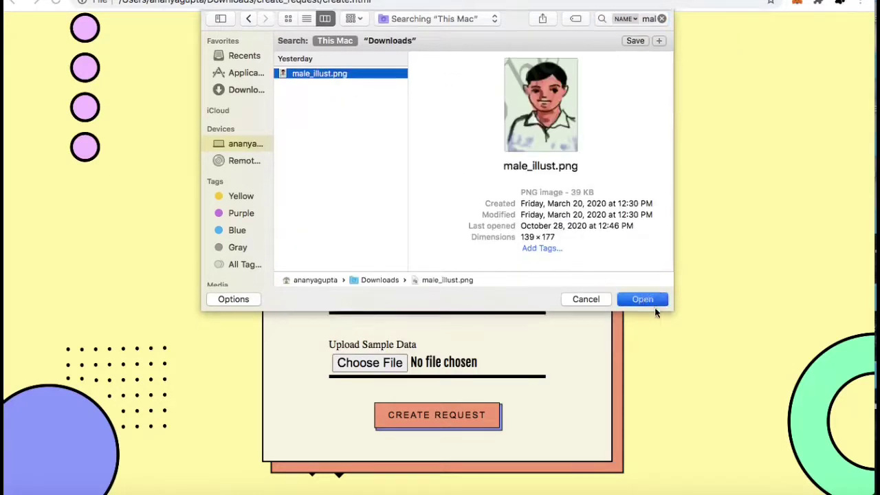
left_click(437, 418)
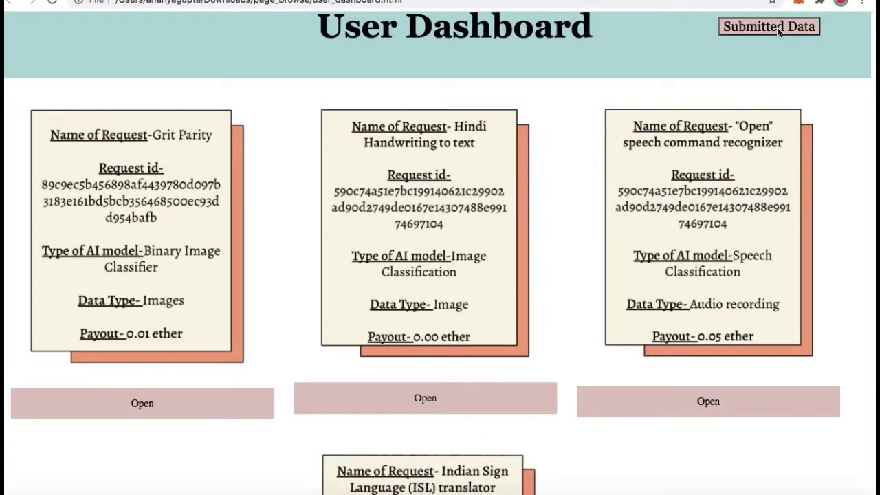
Step: Check User 1's ether balance in the MetaMask wallet and in the Ganache account list
scroll(766, 51, "up", 1)
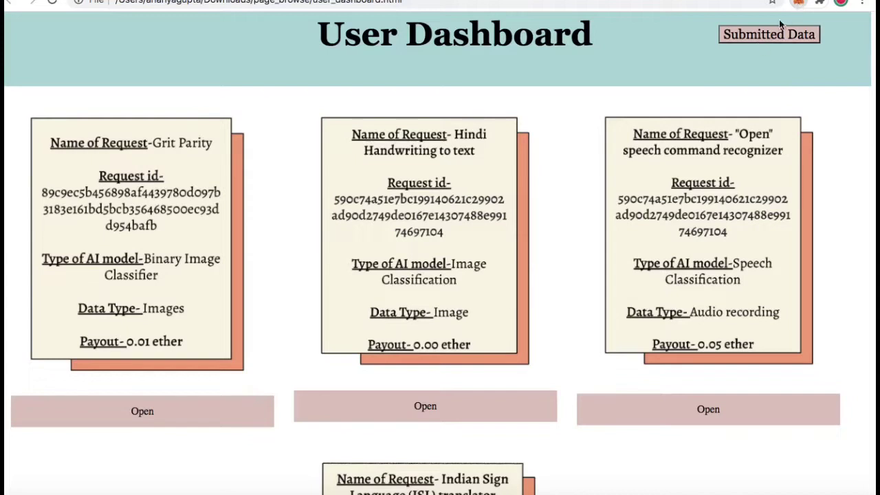
left_click(798, 5)
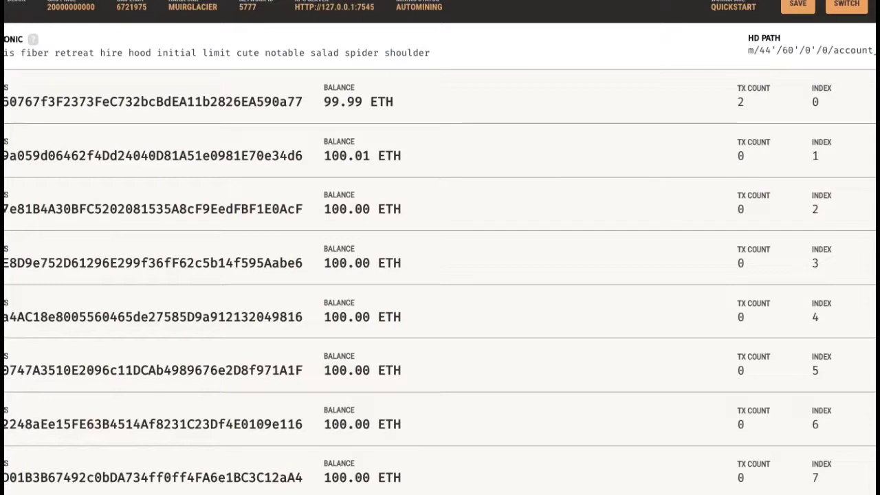
left_click_drag(307, 164, 250, 158)
left_click(250, 157)
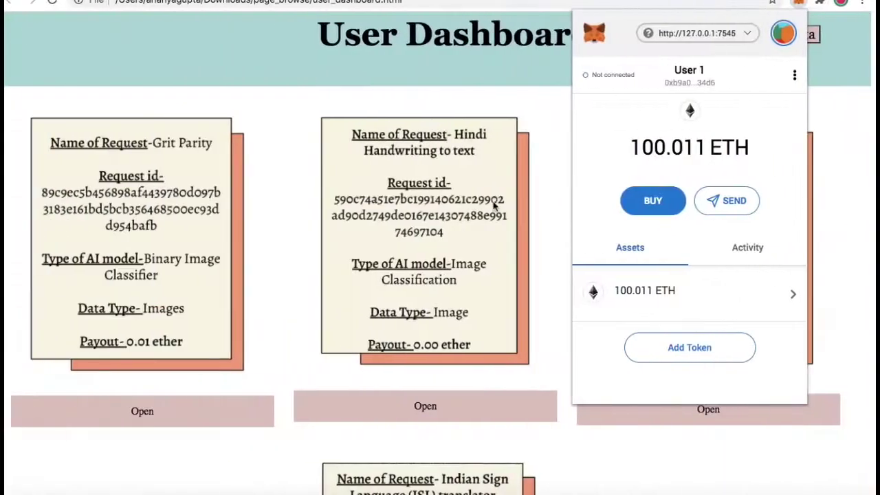
left_click(550, 136)
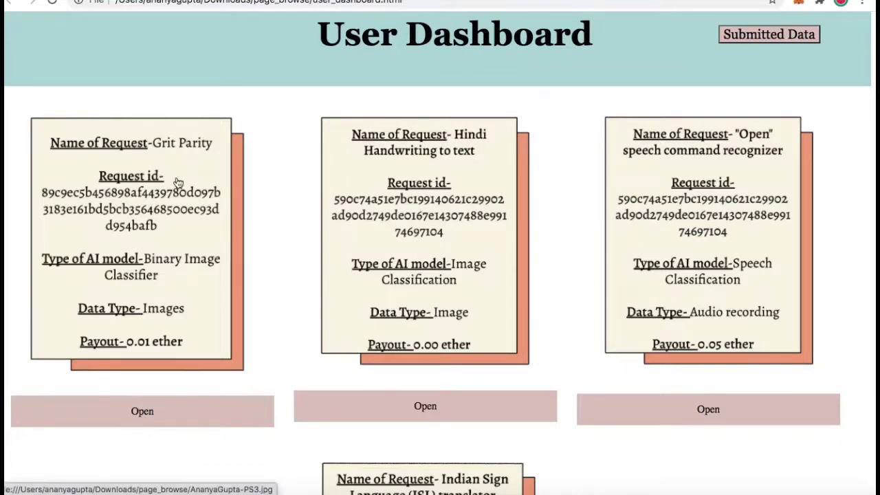
Step: Open the Grit Parity request from the User Dashboard and submit 5.png to IPFS
left_click(139, 424)
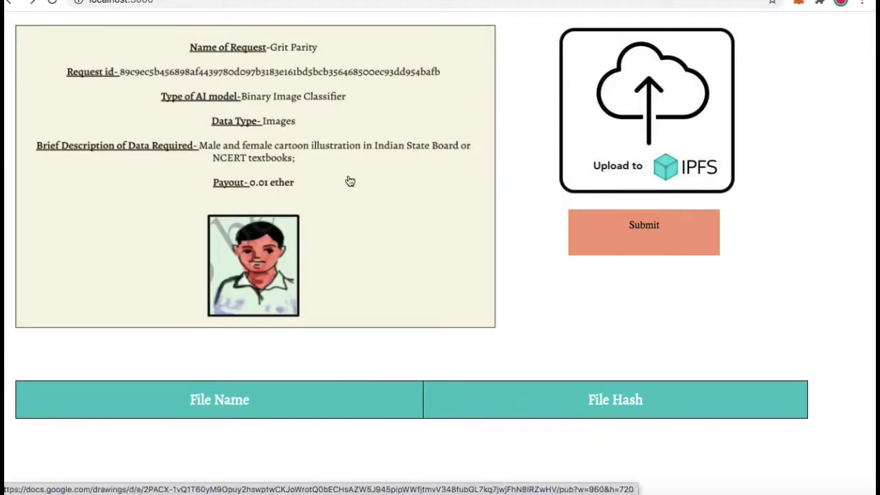
left_click(605, 116)
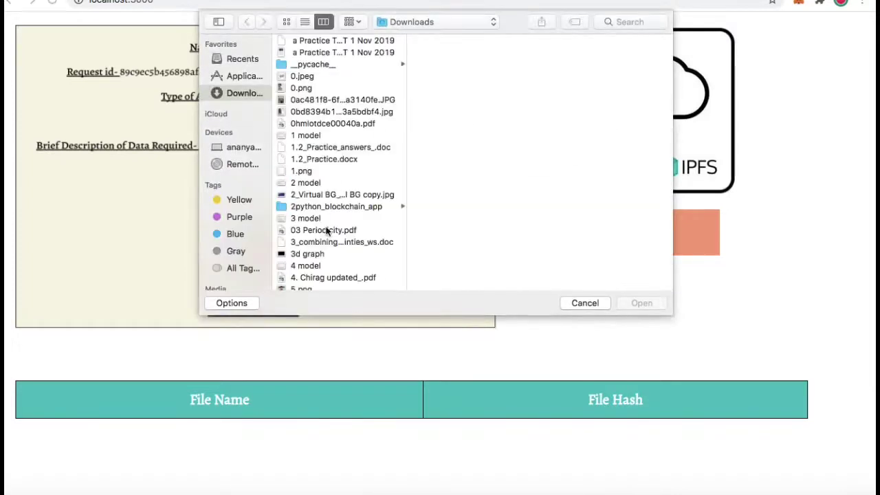
scroll(328, 230, "down", 1)
left_click(309, 259)
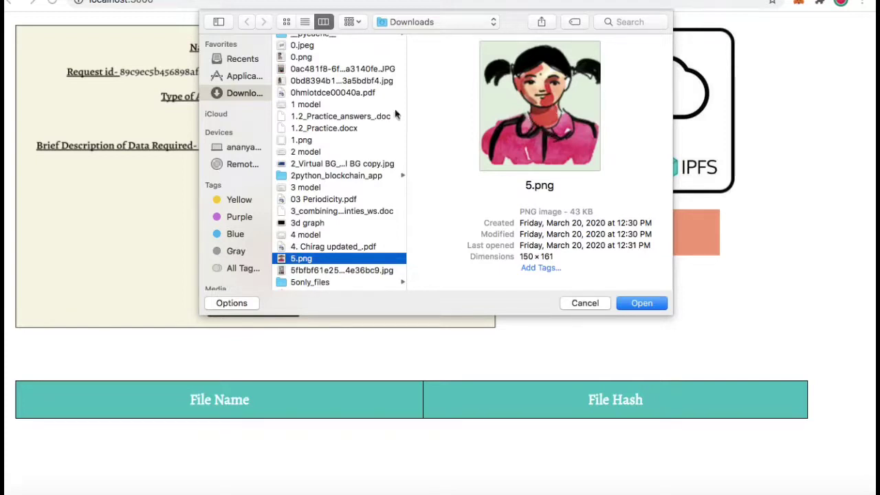
left_click(645, 306)
left_click(621, 251)
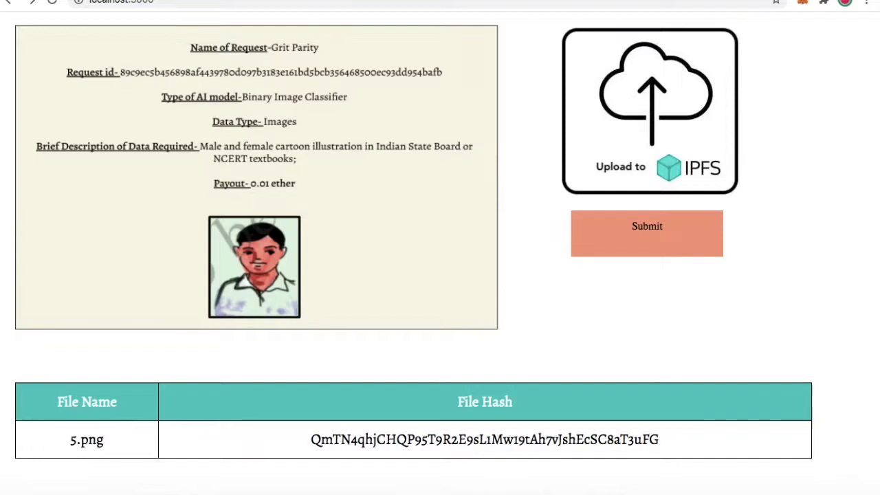
Step: Return to the User Dashboard and view the user's submitted data
key("super+Tab")
mouse_move(41, 101)
left_mouse_down()
mouse_move(193, 101)
mouse_move(53, 98)
left_mouse_up()
scroll(194, 110, "up", 2)
scroll(194, 110, "down", 2)
left_click(479, 363)
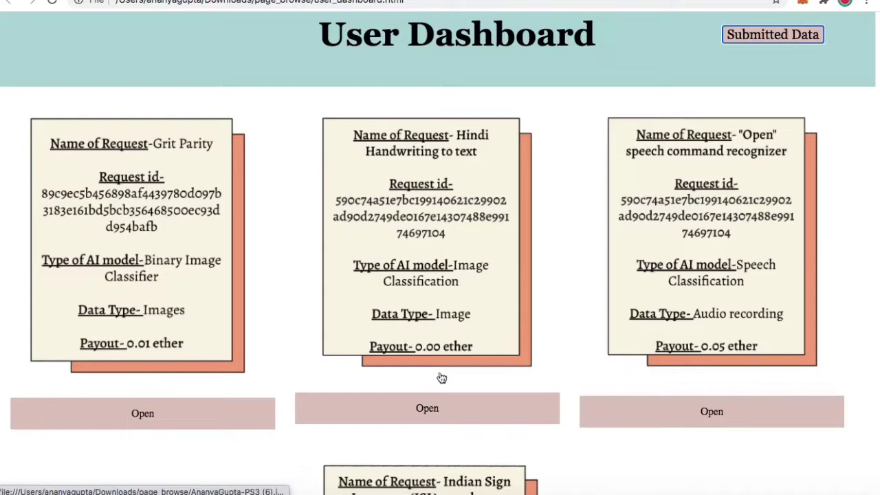
left_click(771, 37)
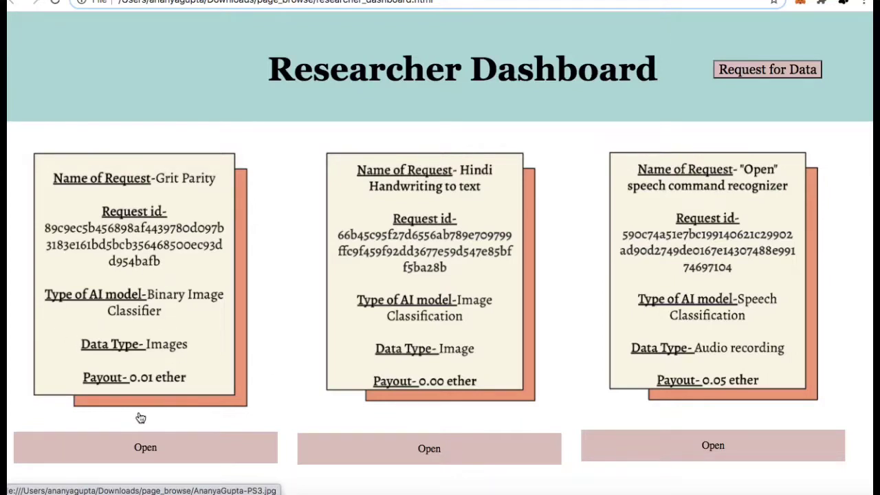
Step: Open the Grit Parity submissions from the Researcher Dashboard and start paying the sender from the AI Researcher wallet
left_click(144, 457)
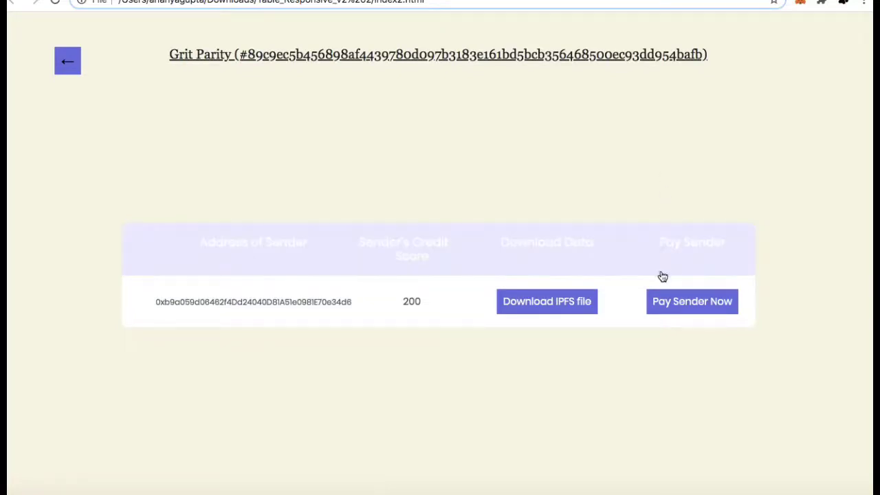
left_click(681, 309)
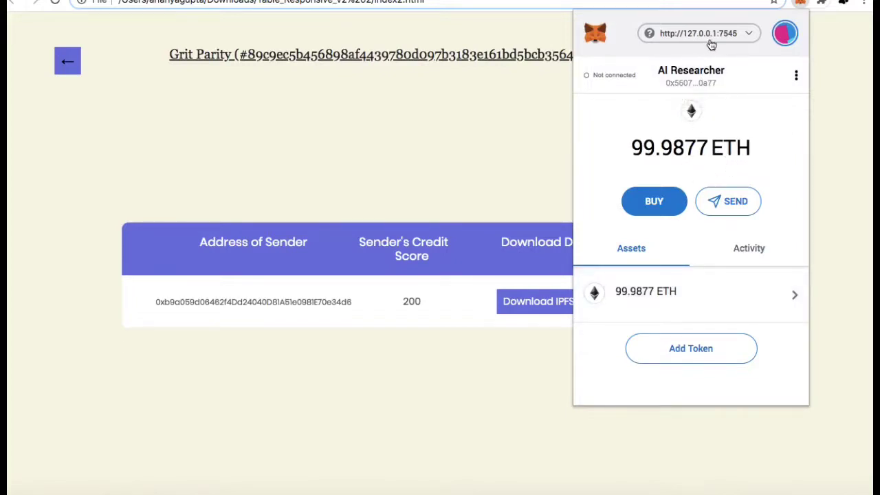
left_click(715, 210)
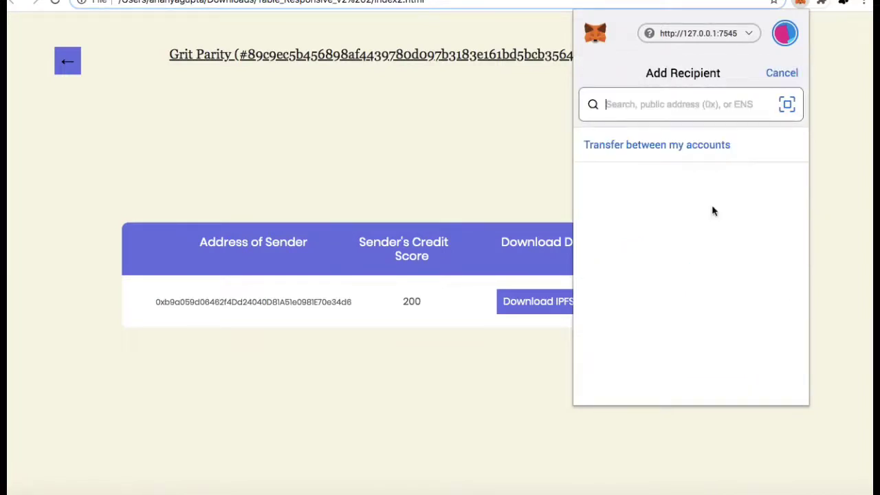
left_click(149, 302)
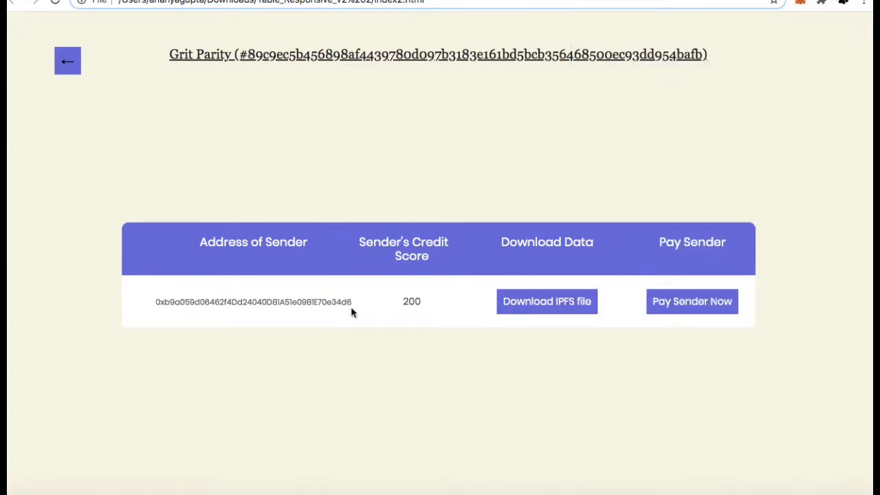
Step: Copy the sender's wallet address from the submissions table and set it as the recipient of an ETH transfer
left_click_drag(350, 303, 131, 304)
key("super+c")
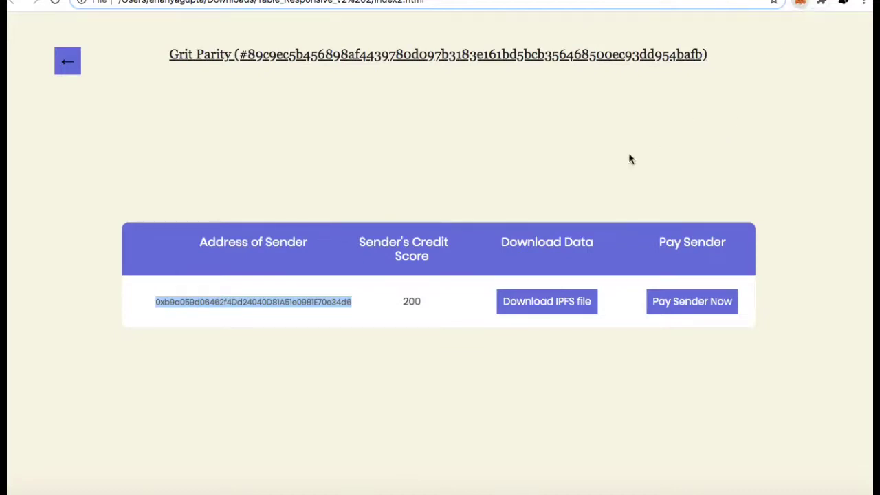
left_click(801, 7)
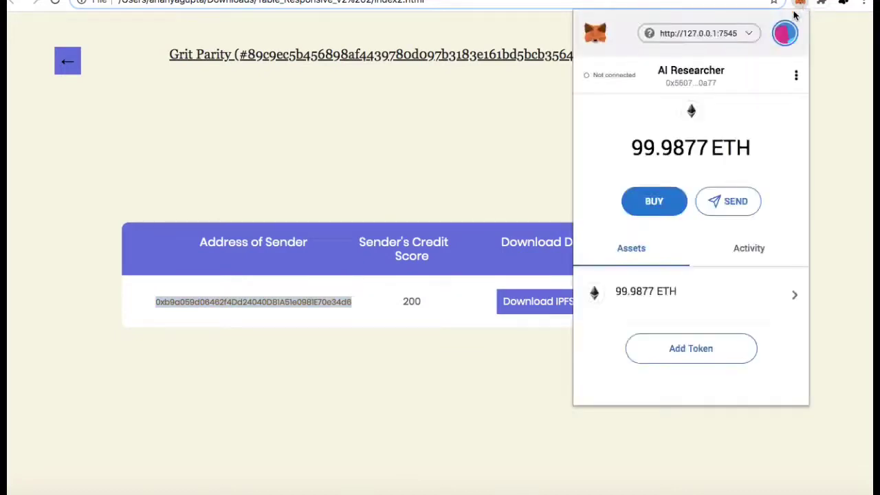
left_click(721, 200)
key("super+v")
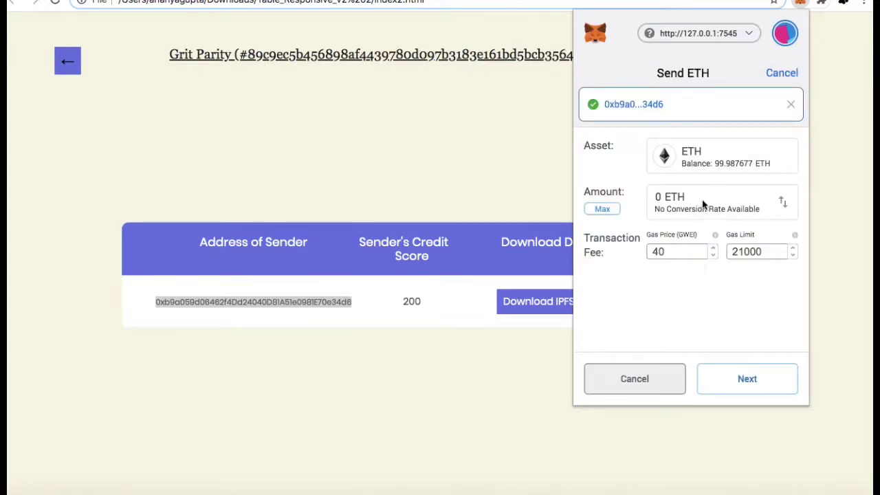
Step: Set the transfer amount to 0.01 ETH and confirm the payment to User 1
left_click(661, 197)
type(".01")
key("BackSpace")
key("BackSpace")
key("BackSpace")
type(".1")
key("BackSpace")
type("01")
left_click(753, 385)
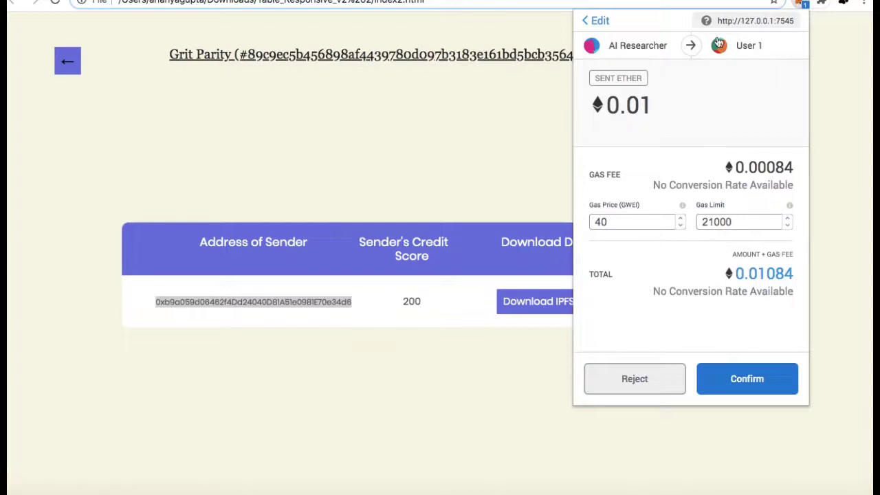
left_click(736, 382)
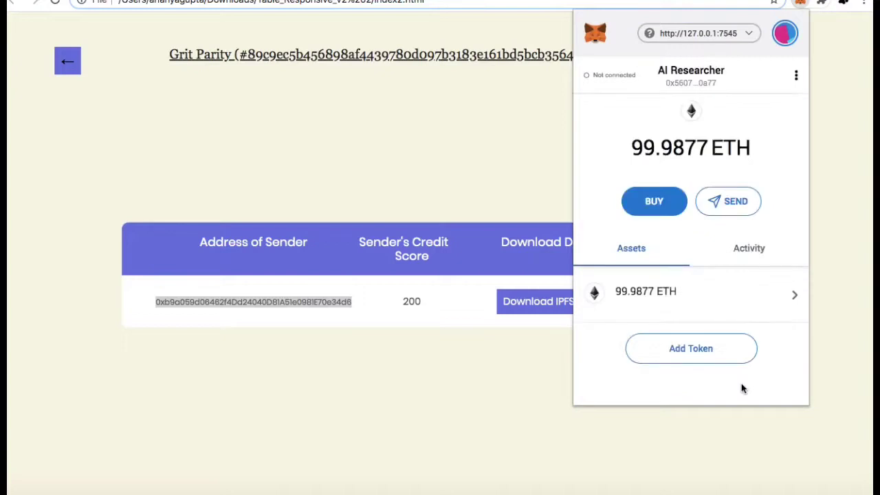
left_click(477, 191)
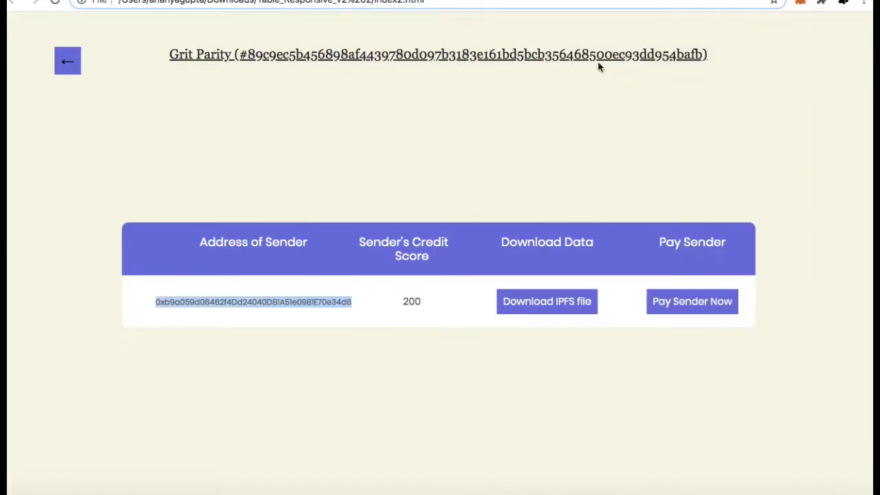
Step: Send another 0.01 ETH from the AI Researcher wallet to the copied sender address
left_click(801, 6)
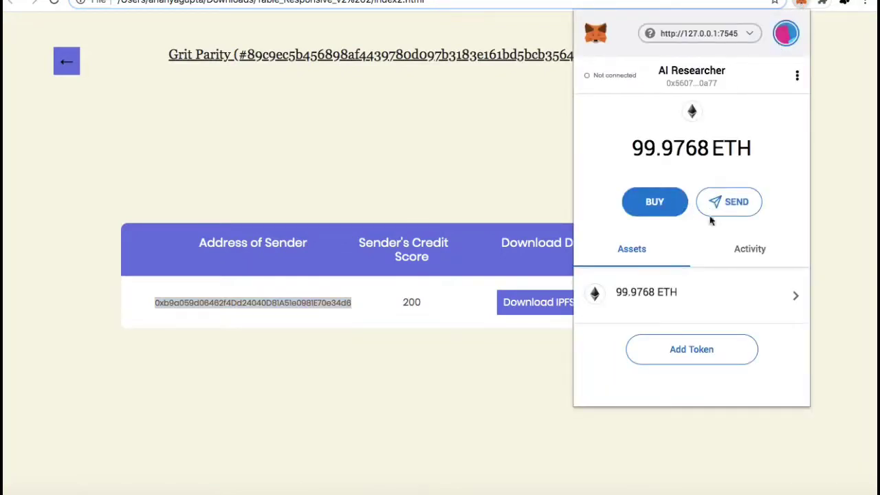
left_click(701, 202)
key("super+v")
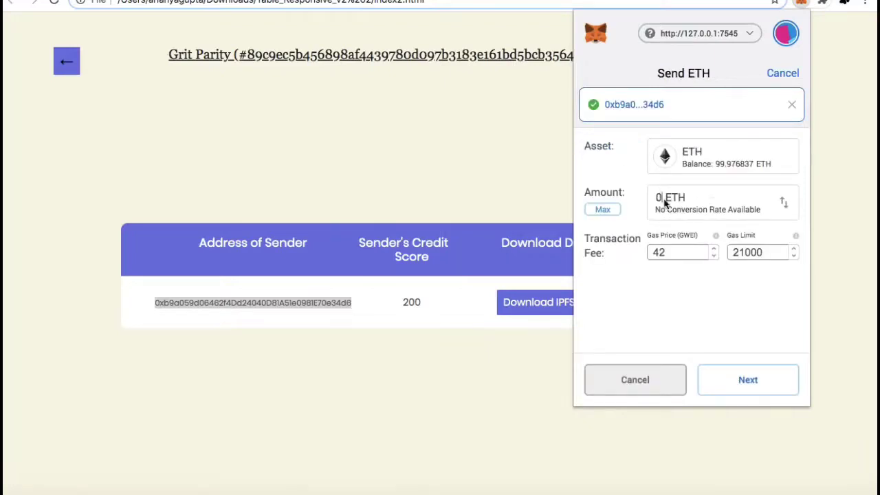
type("1")
type("0.0")
type("1")
left_click(729, 380)
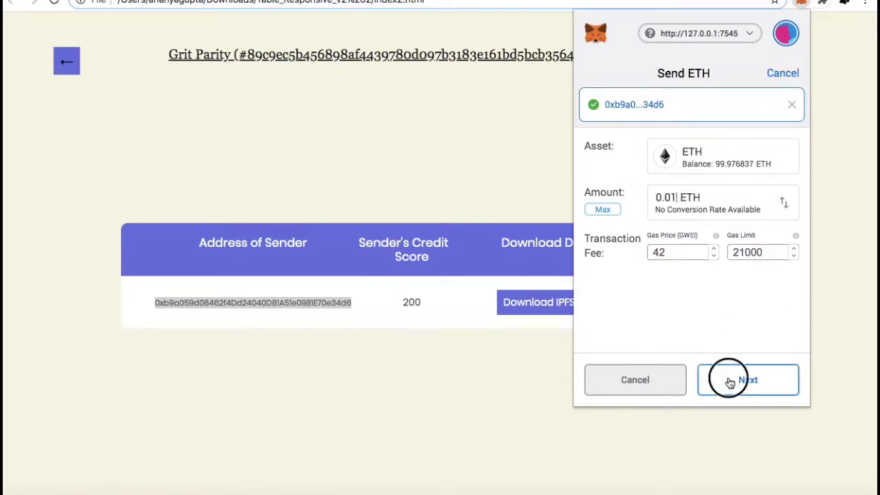
left_click(727, 384)
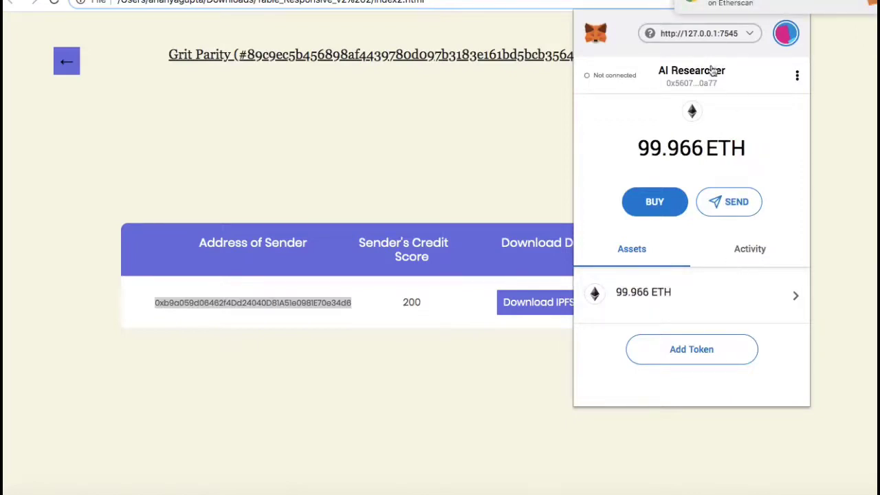
left_click(841, 106)
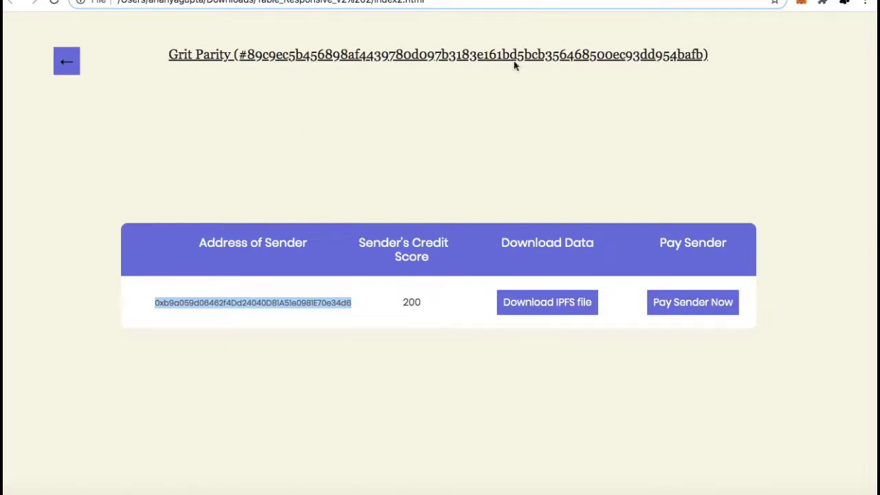
Step: Reload the Grit Parity submissions page to refresh the sender's payment status
left_click(490, 123)
left_click(509, 4)
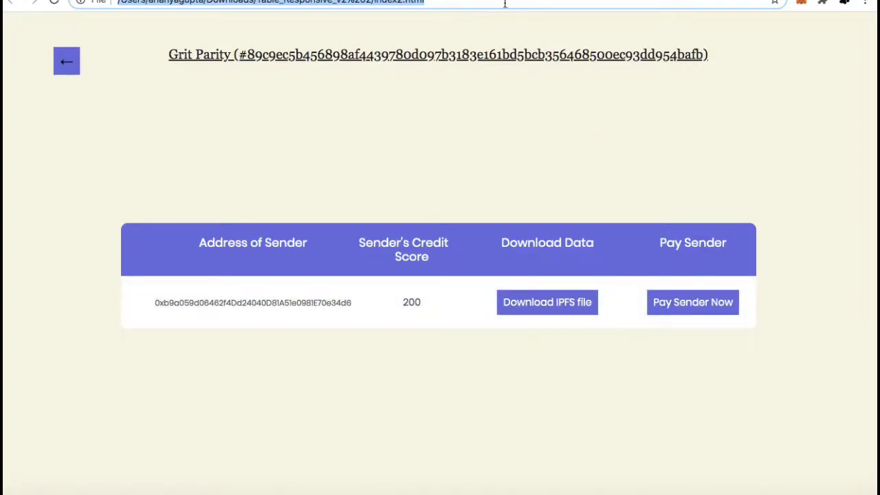
left_click(419, 3)
key("Return")
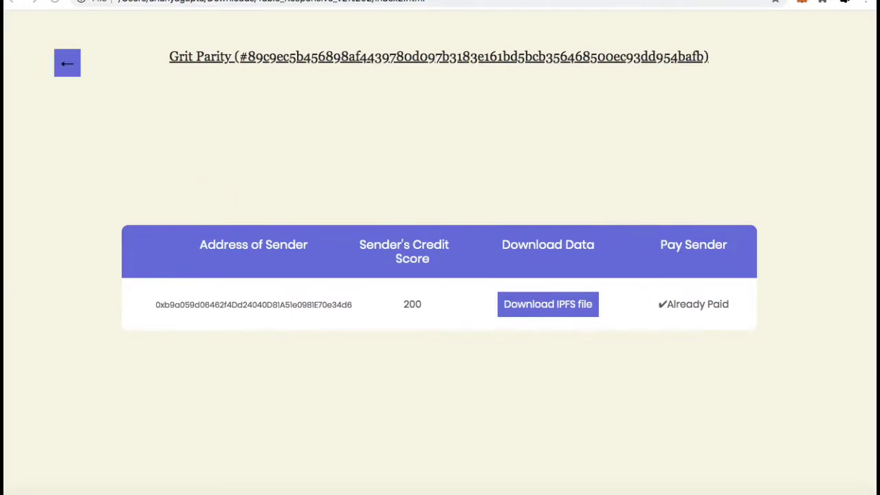
Step: Switch to the user's Submitted Data page and reload it to check the payment status
key("super+m")
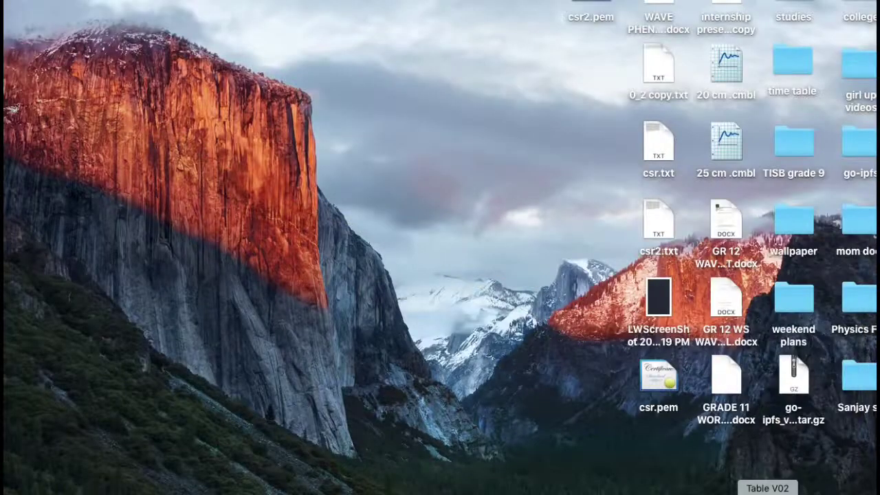
left_click(766, 490)
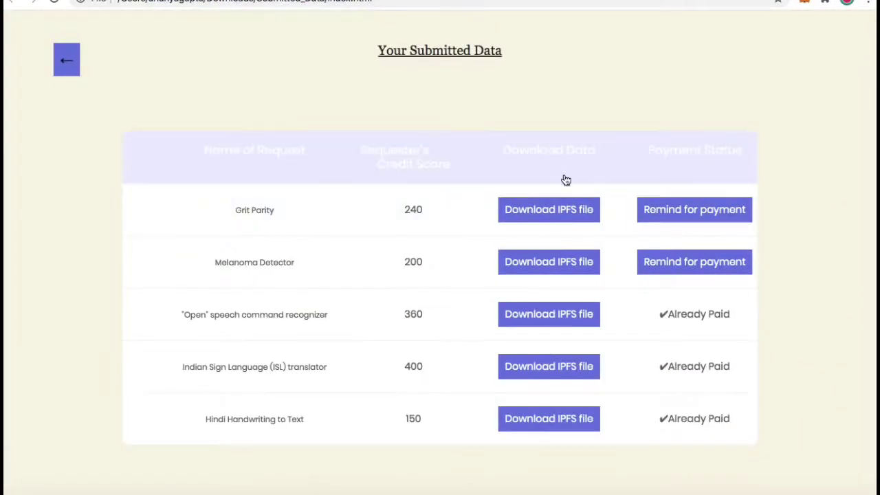
left_click(441, 4)
key("Return")
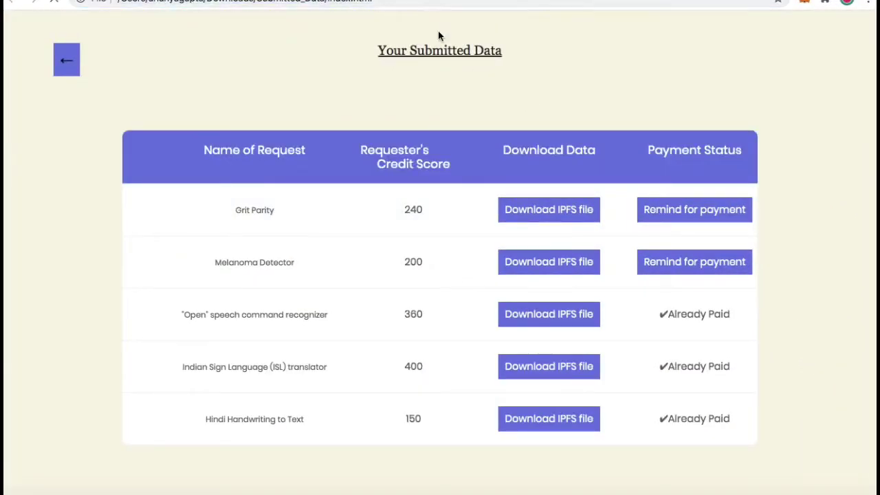